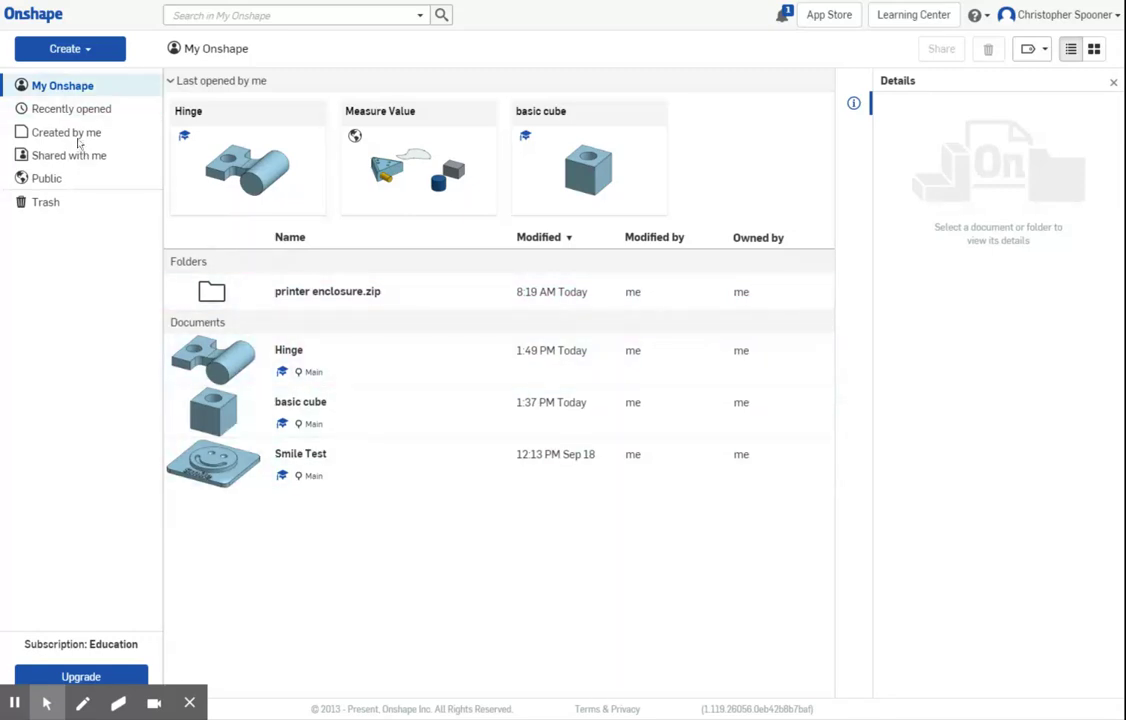
Create a new Onshape document named 'Basic Cube Demo'.
left_click(68, 48)
left_click(70, 77)
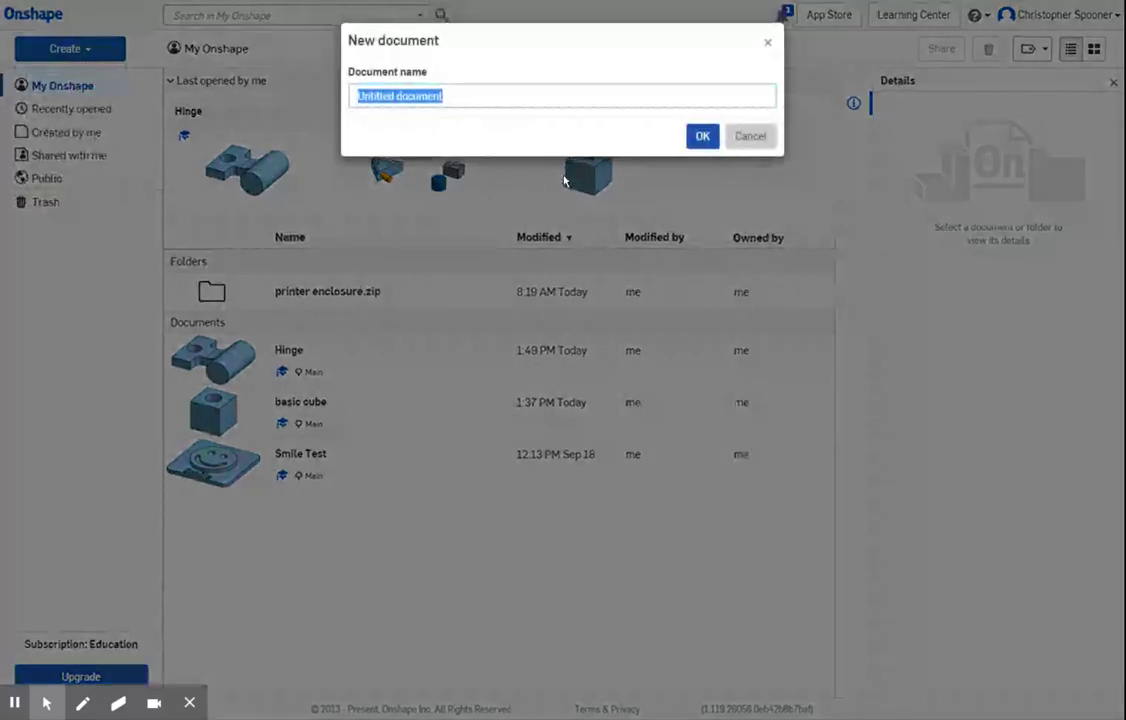
type("Basic Cube Demo")
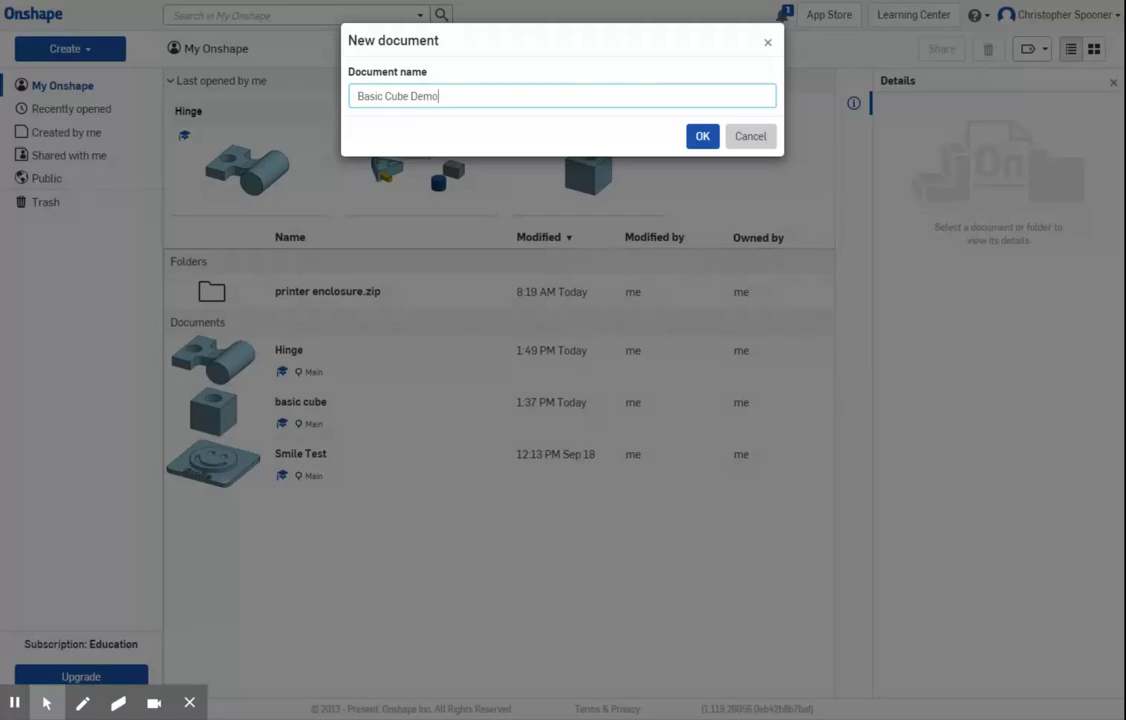
key("Return")
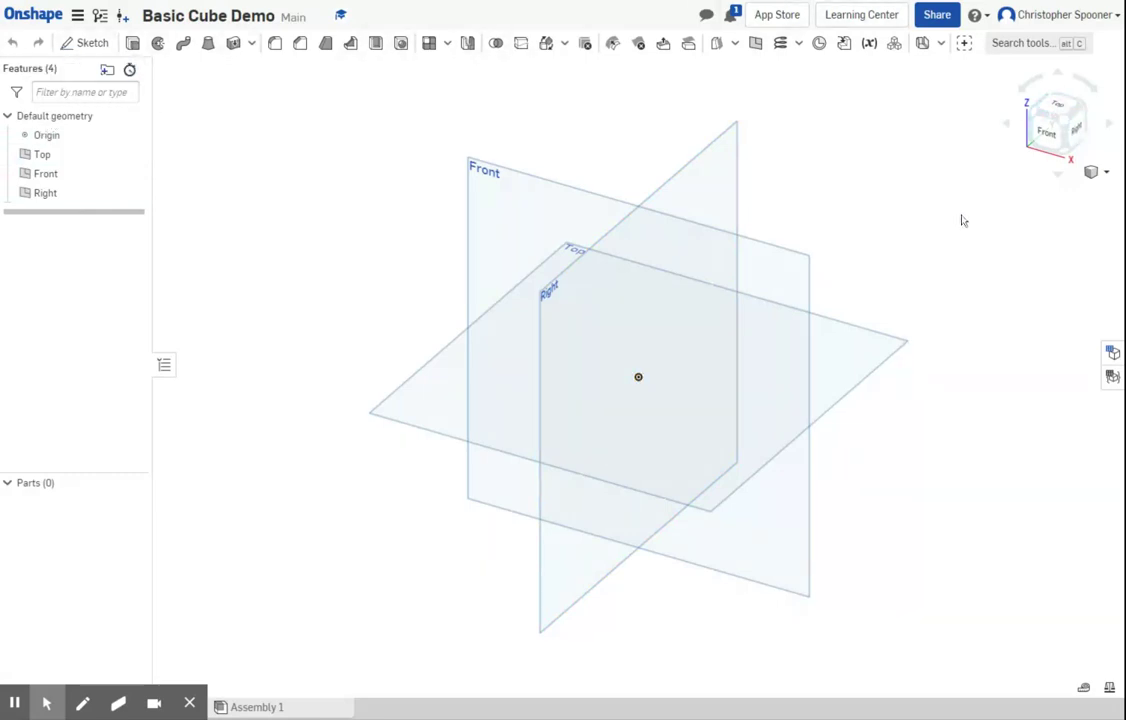
left_click(1097, 171)
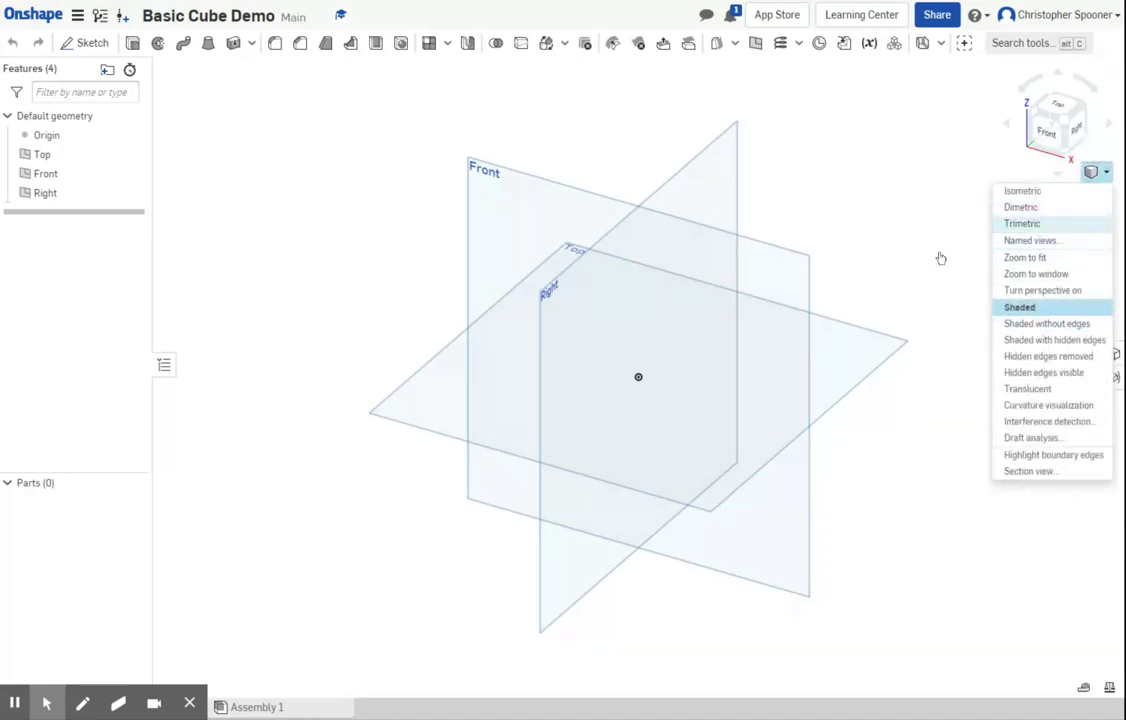
left_click(885, 270)
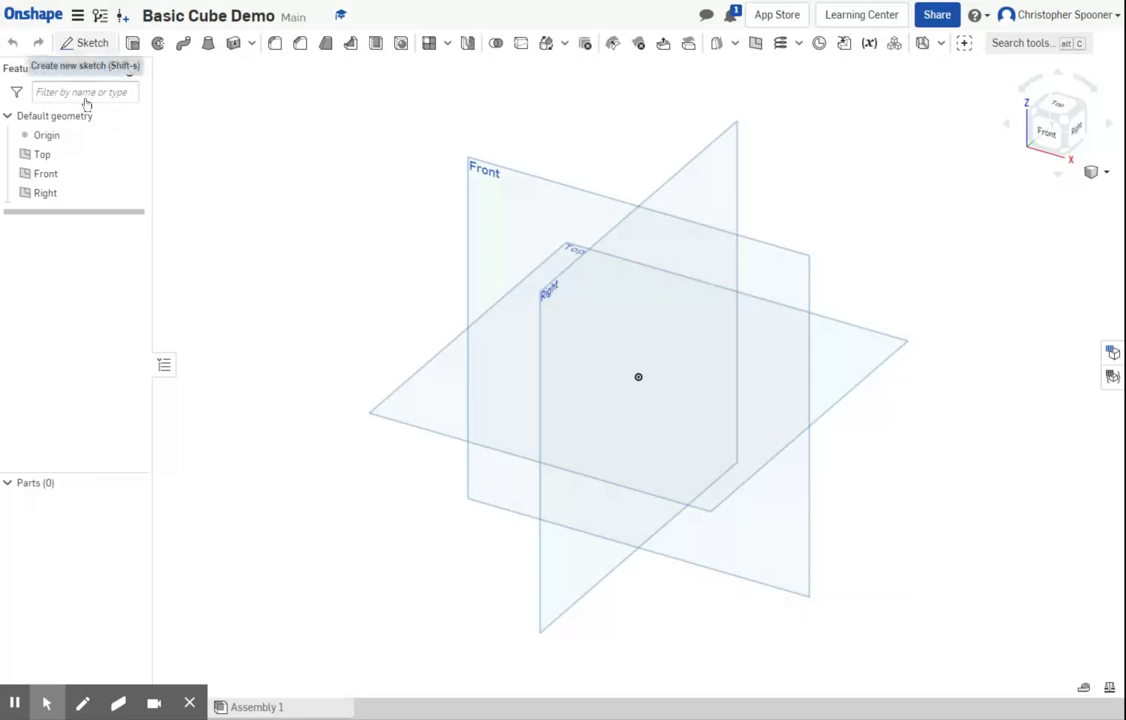
Start a sketch on the Front plane, view it face-on, and pick the Line tool.
key("shift+s")
left_click(455, 221)
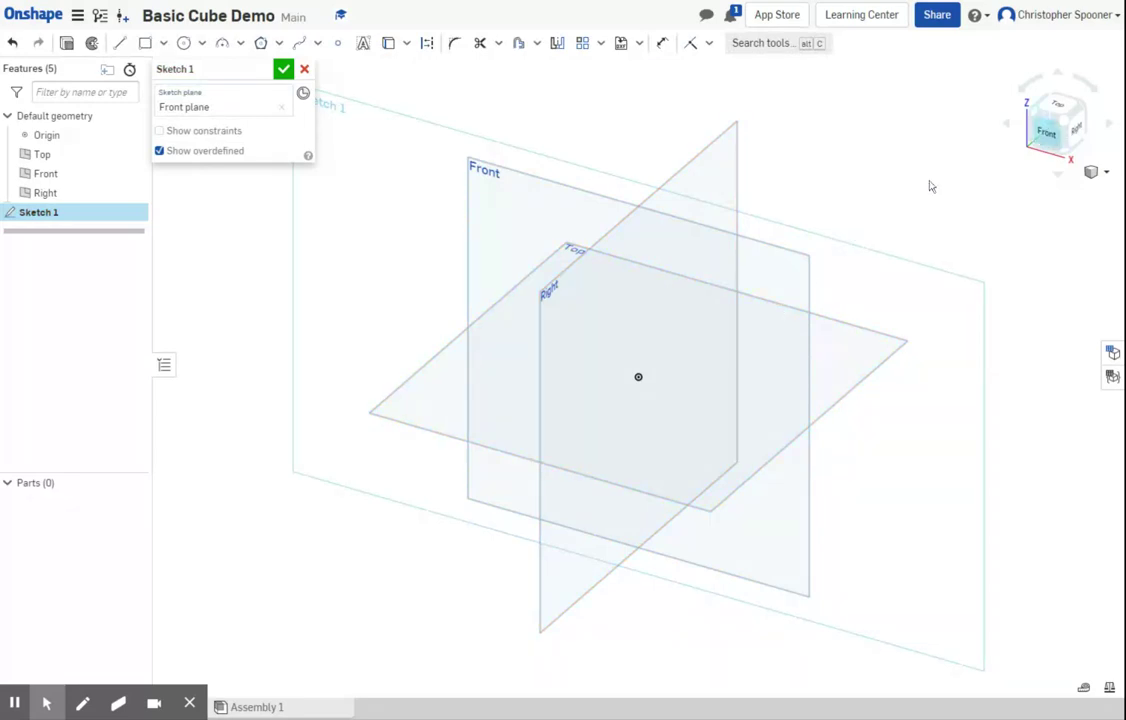
key("n")
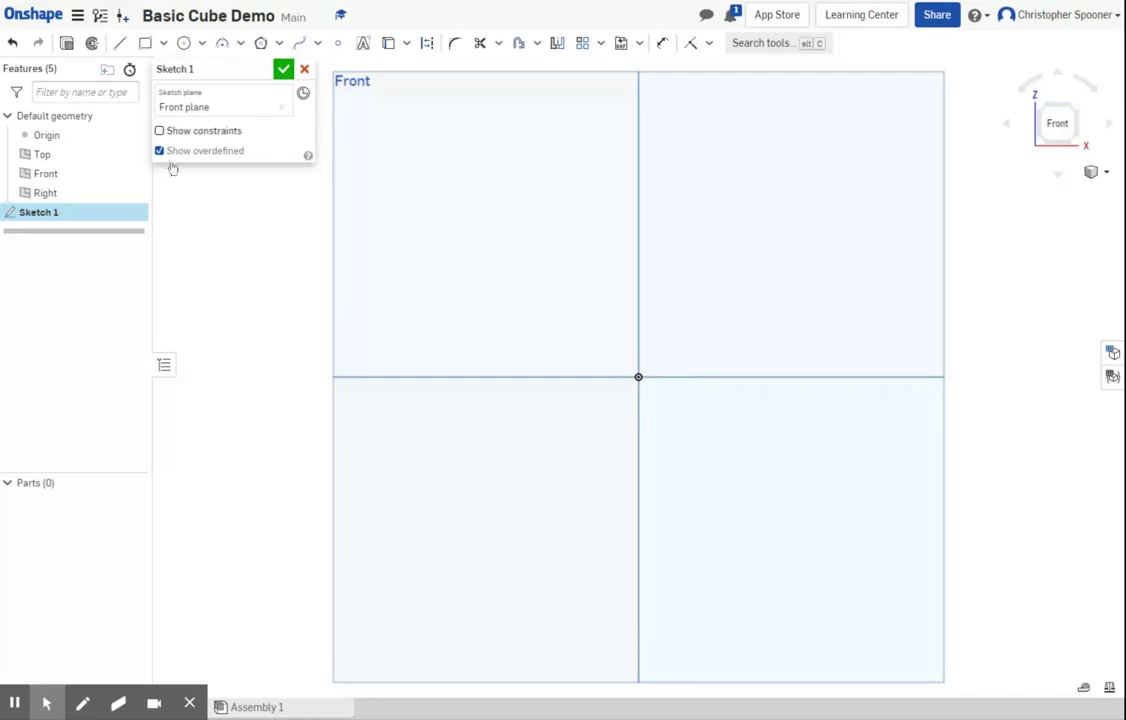
key("l")
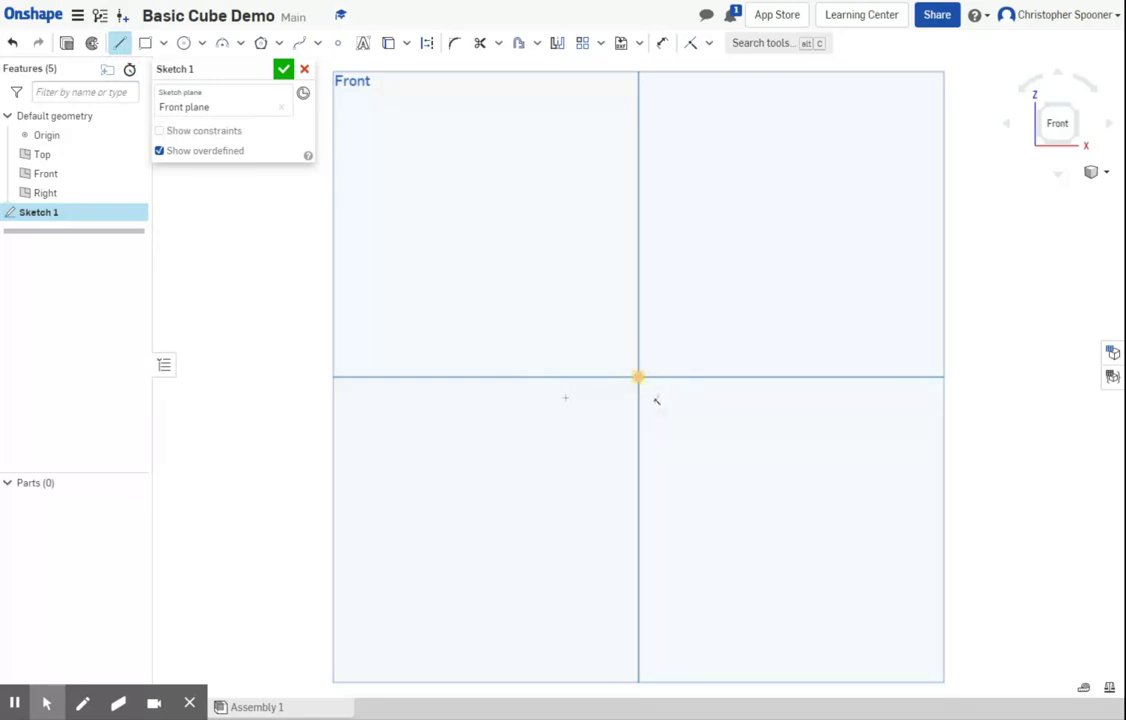
Draw four connected lines from the origin to form a closed rectangle.
left_click(638, 377)
left_click(743, 377)
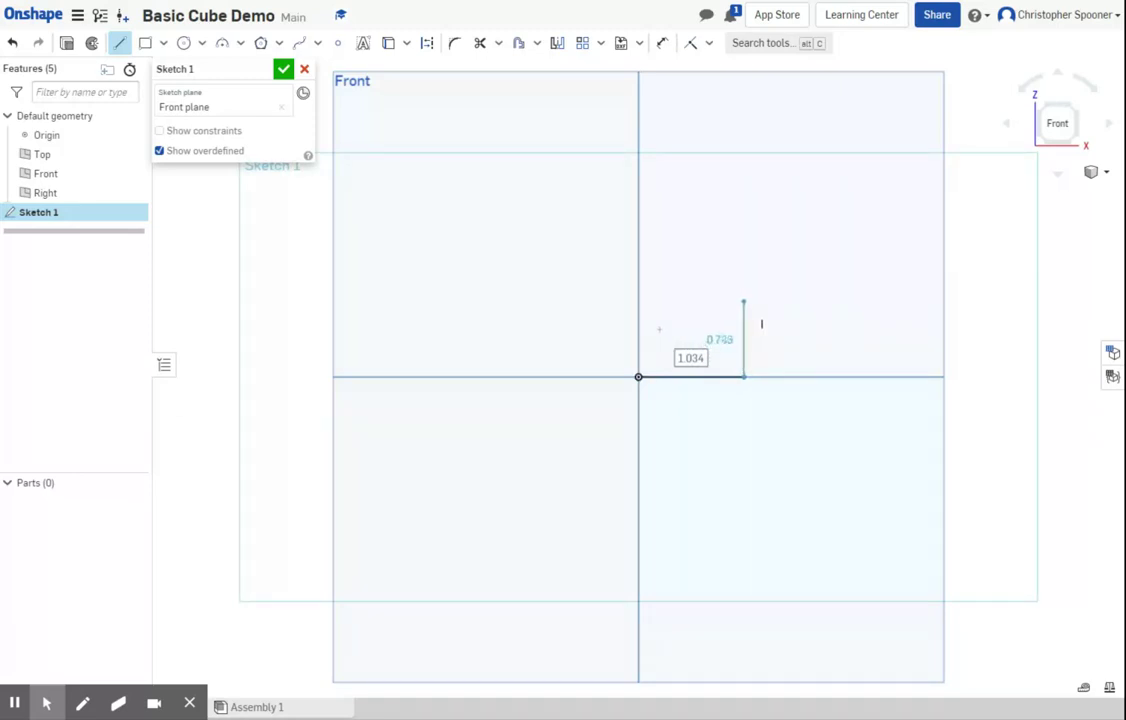
left_click(743, 300)
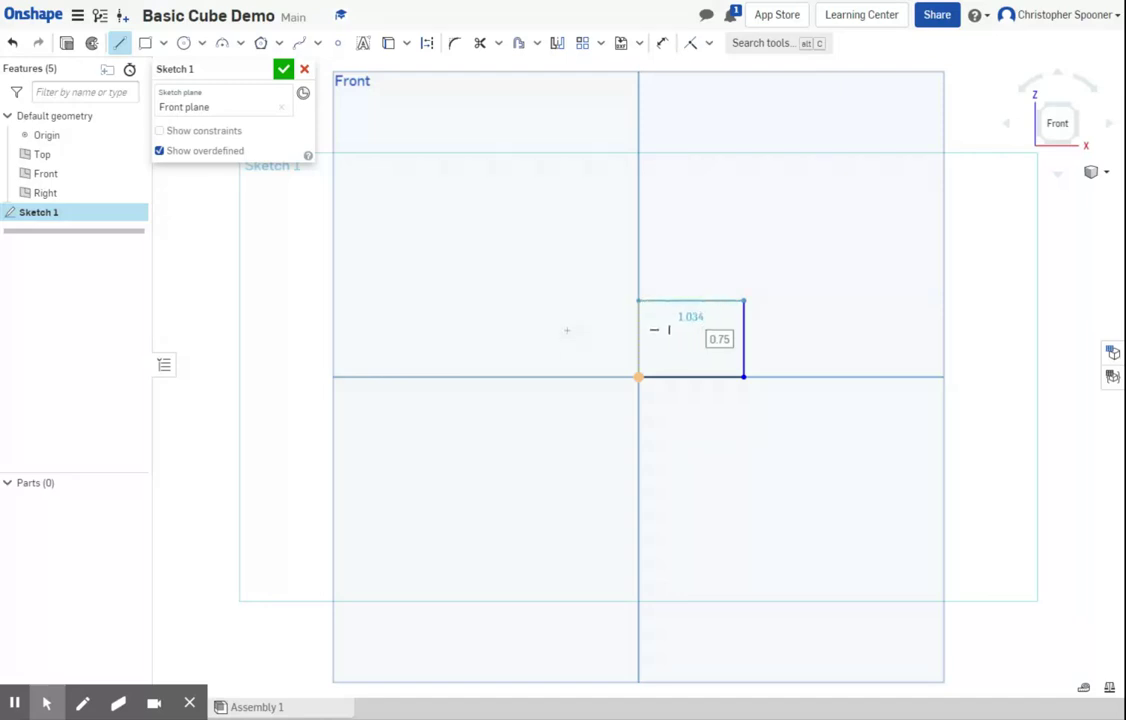
left_click(638, 300)
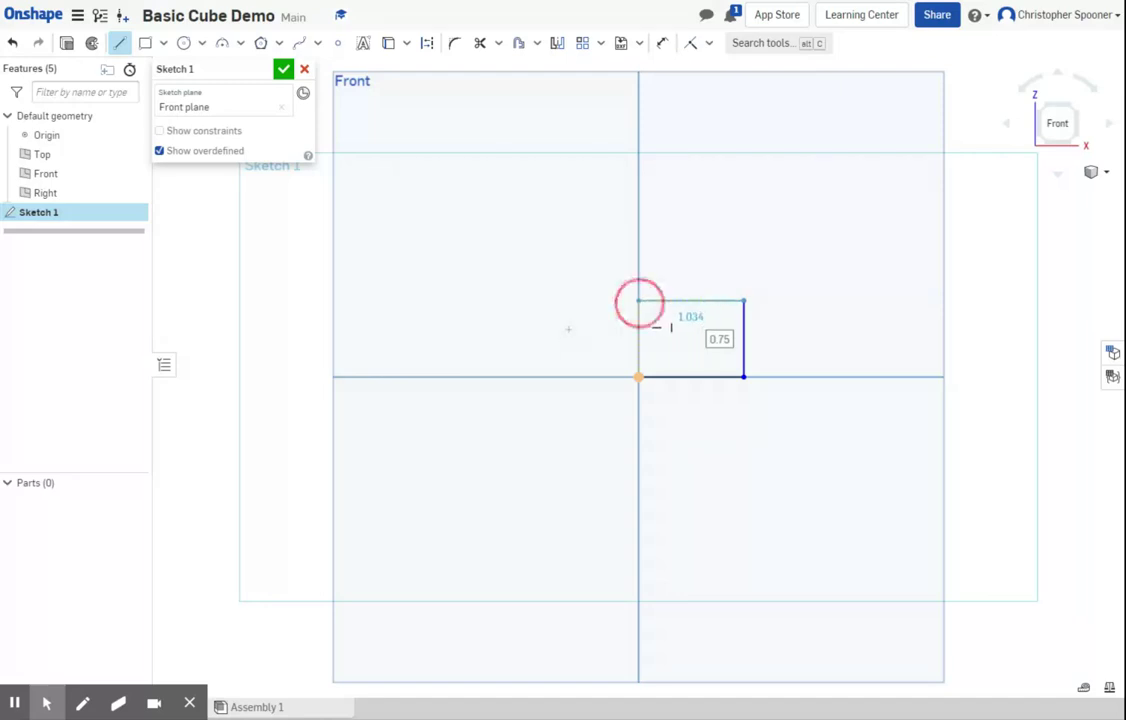
left_click(639, 377)
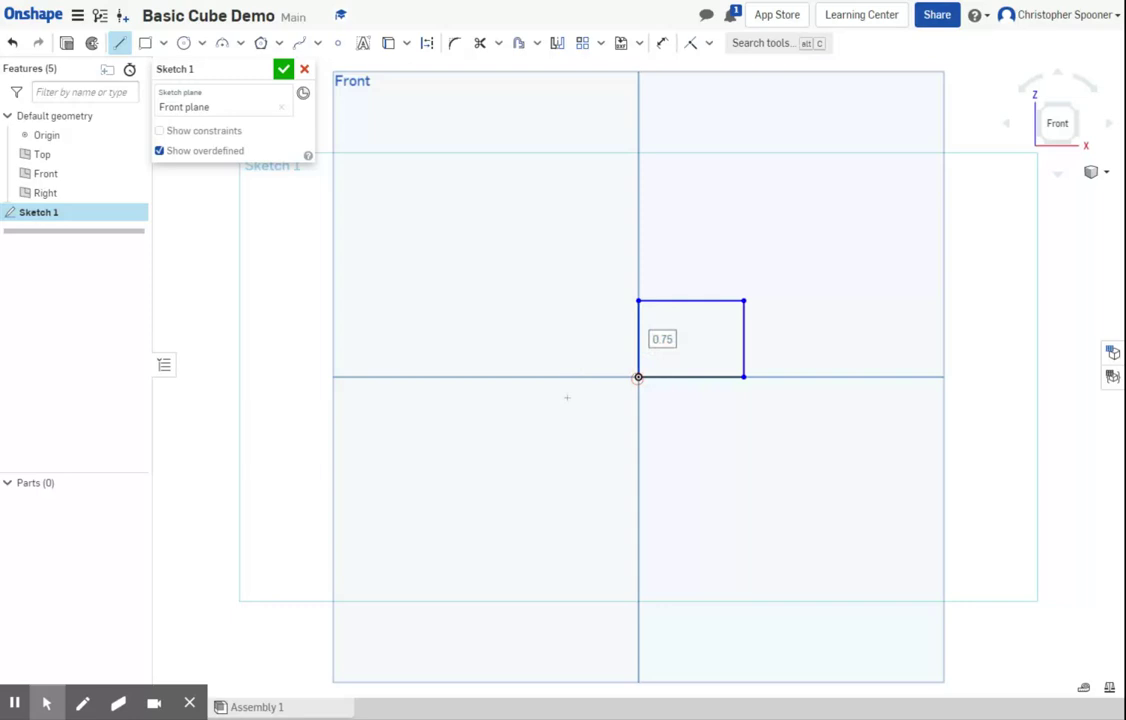
scroll(663, 347, "up", 3)
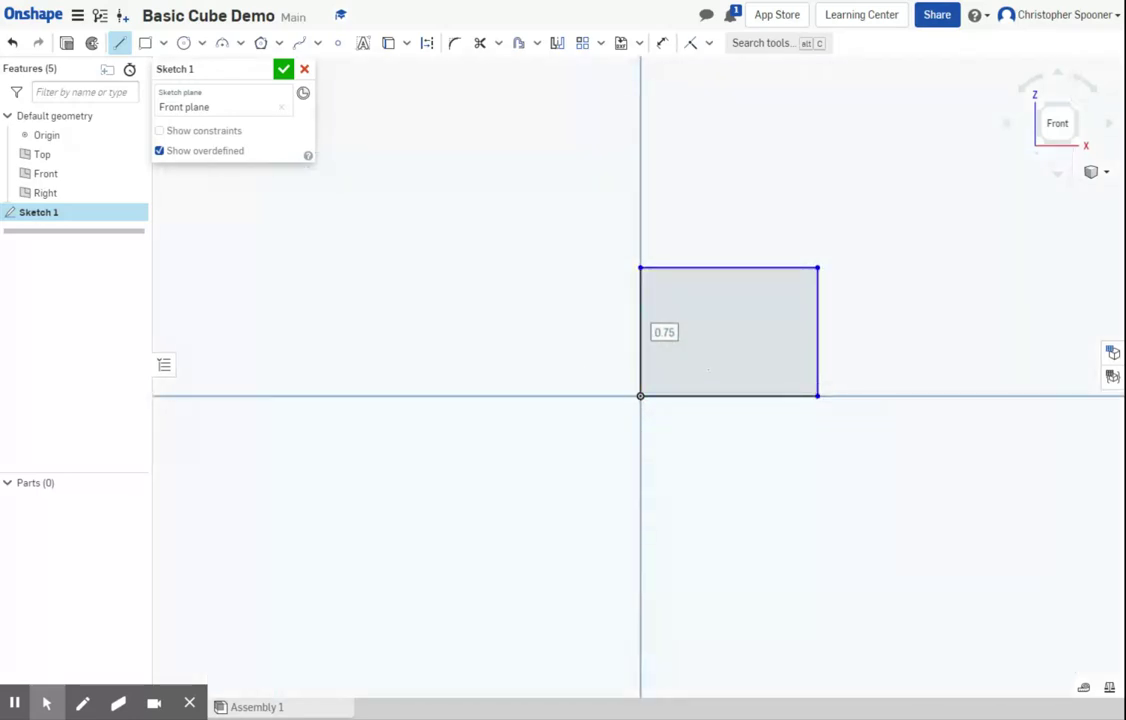
scroll(795, 345, "up", 1)
mouse_move(791, 357)
middle_mouse_down()
mouse_move(723, 383)
mouse_move(757, 374)
middle_mouse_up()
scroll(745, 378, "up", 3)
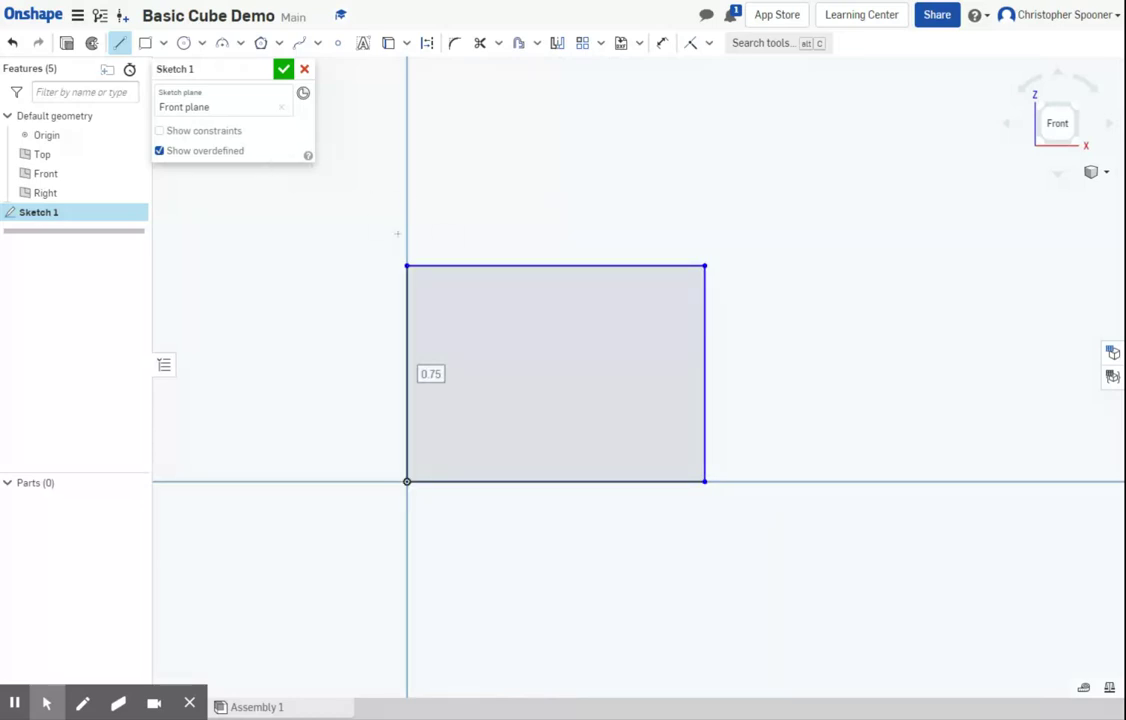
Drag the rectangle's top edge and corner to reshape it into a near-square.
key("Escape")
left_click_drag(538, 265, 545, 152)
left_click_drag(705, 152, 684, 286)
left_click_drag(406, 286, 417, 212)
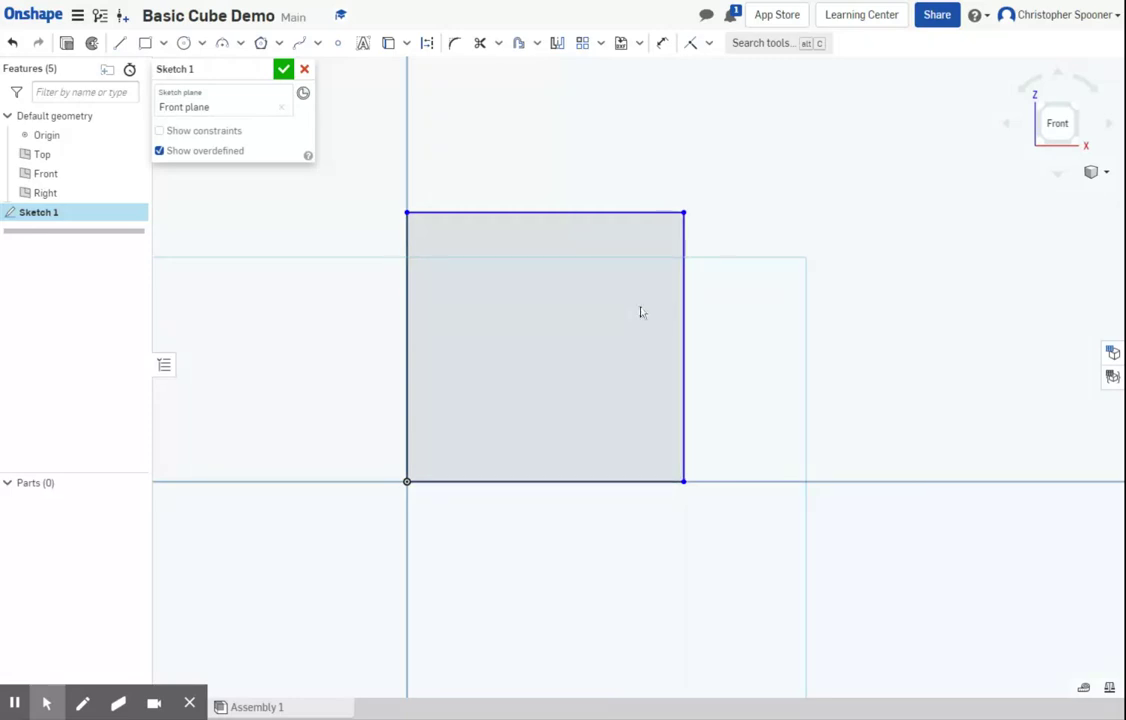
Add an Equal constraint between the top and right edges, then drag the top edge to test it.
left_click(591, 213)
left_click(490, 212)
left_click(709, 43)
left_click(730, 240)
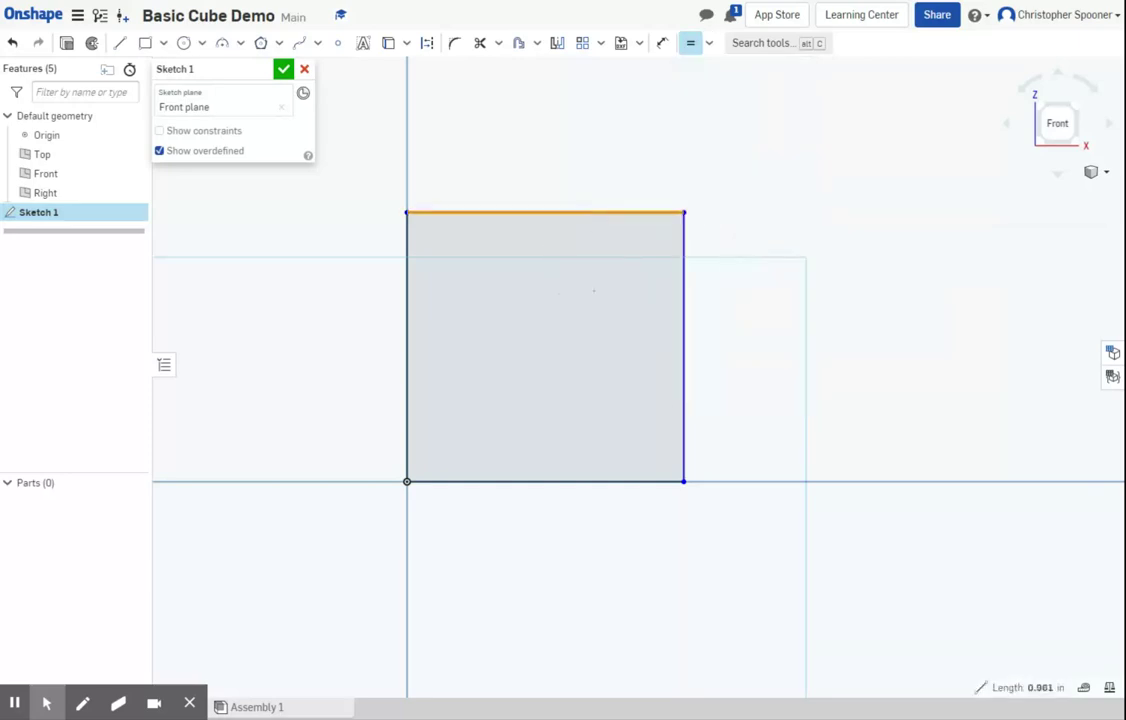
left_click(684, 345)
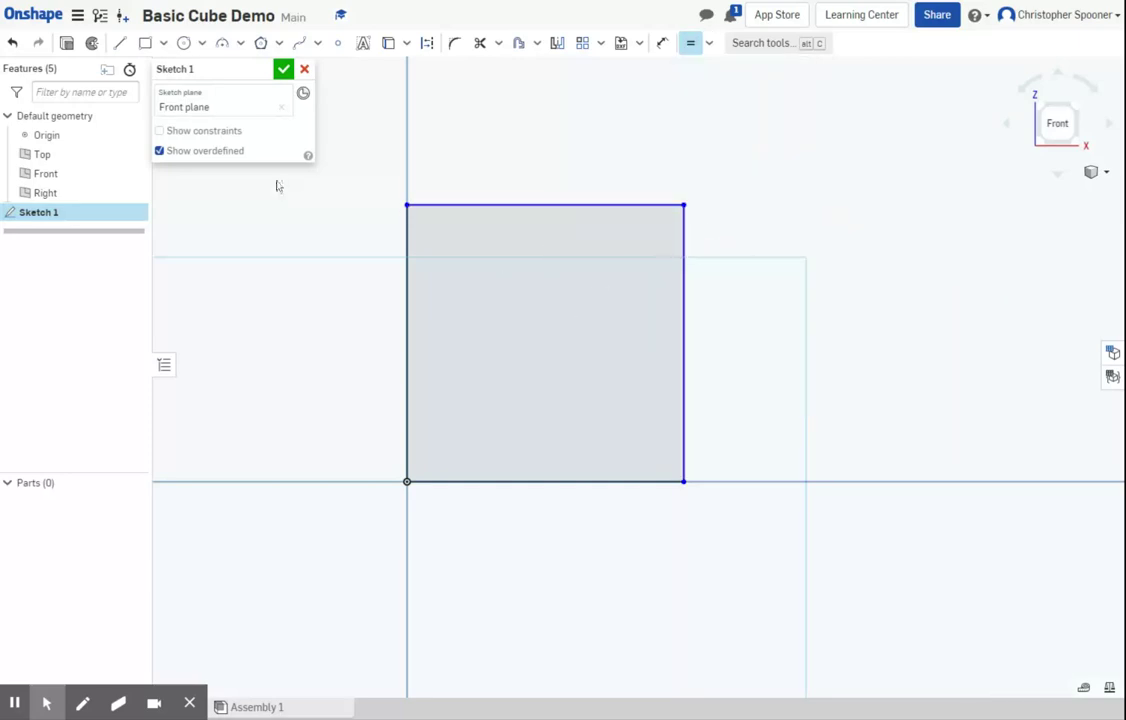
key("Escape")
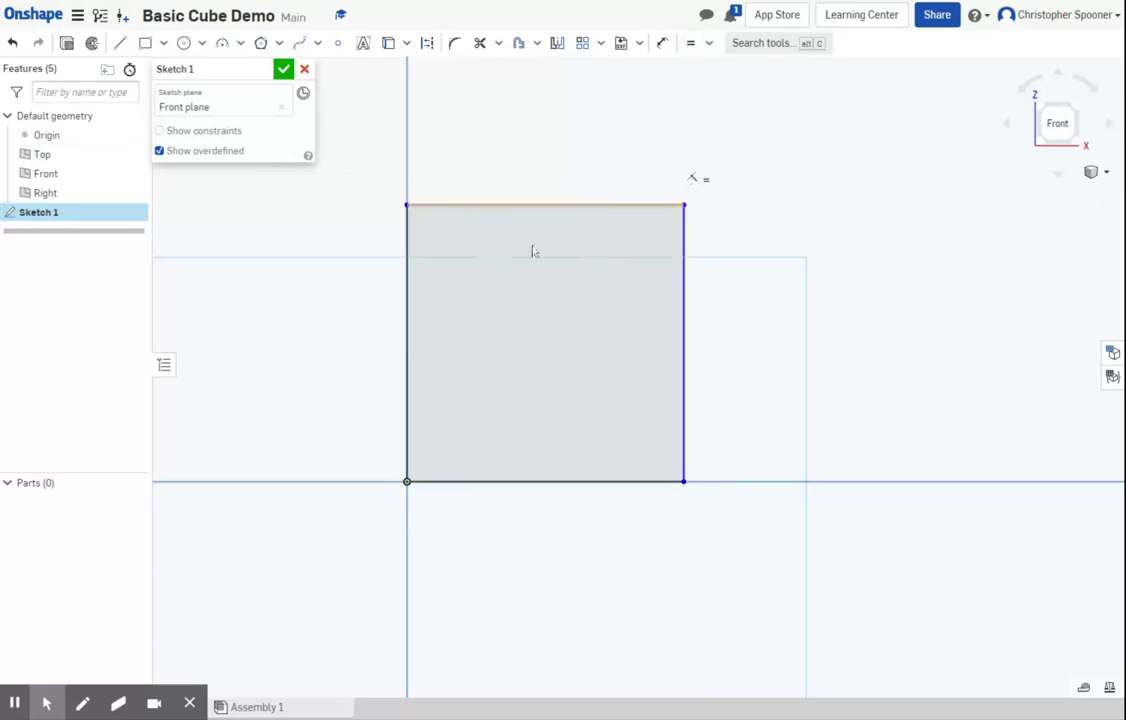
left_click(604, 200)
left_click_drag(604, 198, 698, 190)
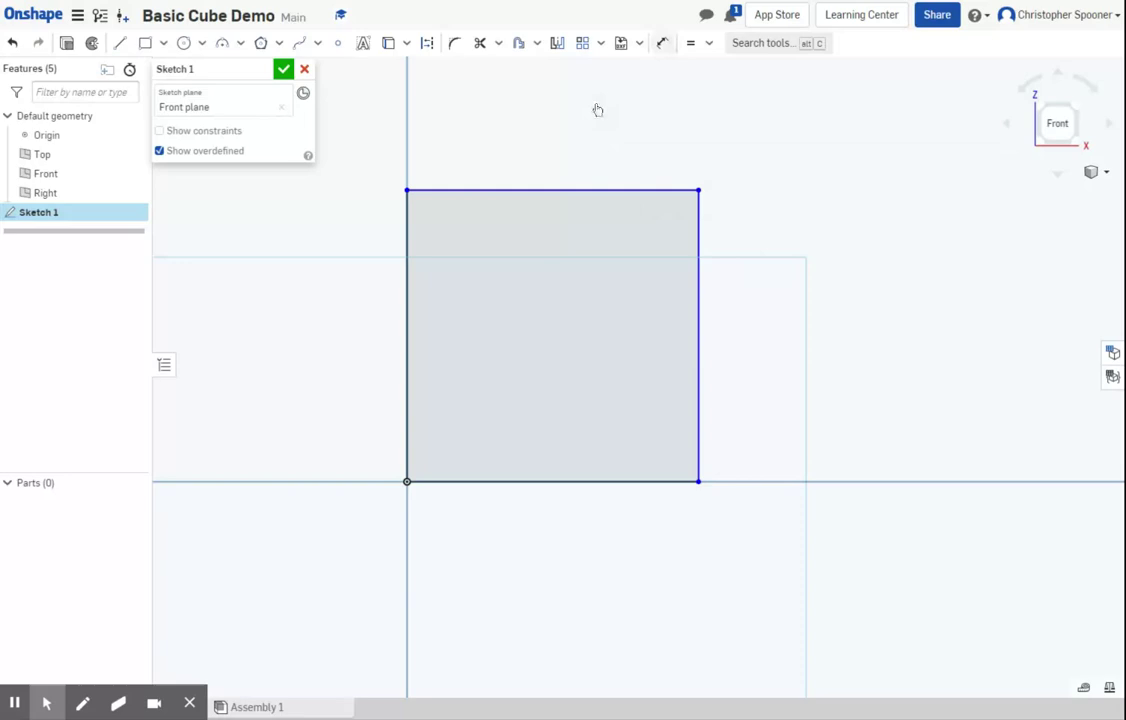
Dimension the square's top edge to 1 in.
key("d")
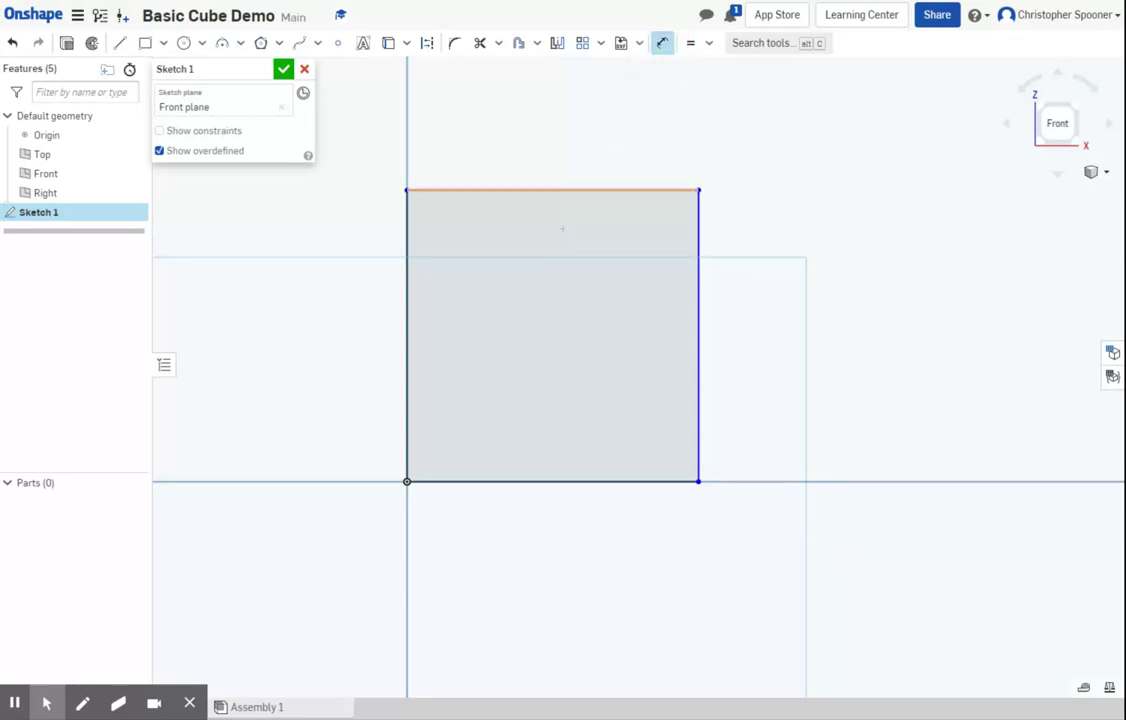
left_click(508, 190)
left_click(564, 152)
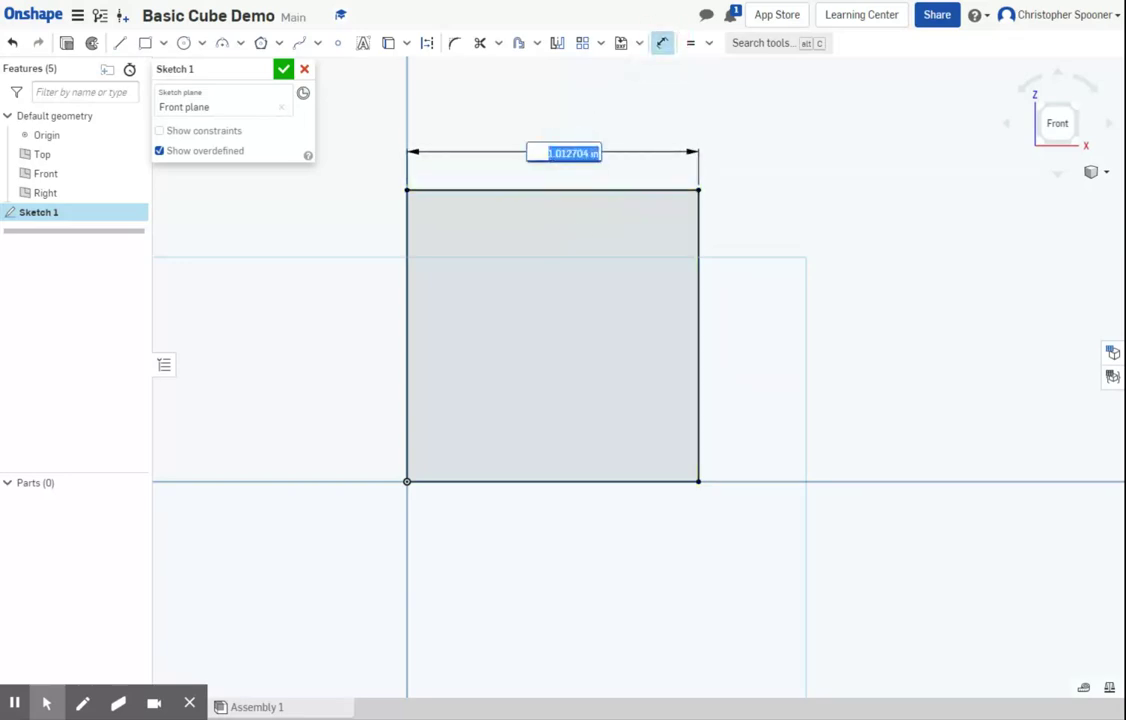
key("BackSpace")
type("1")
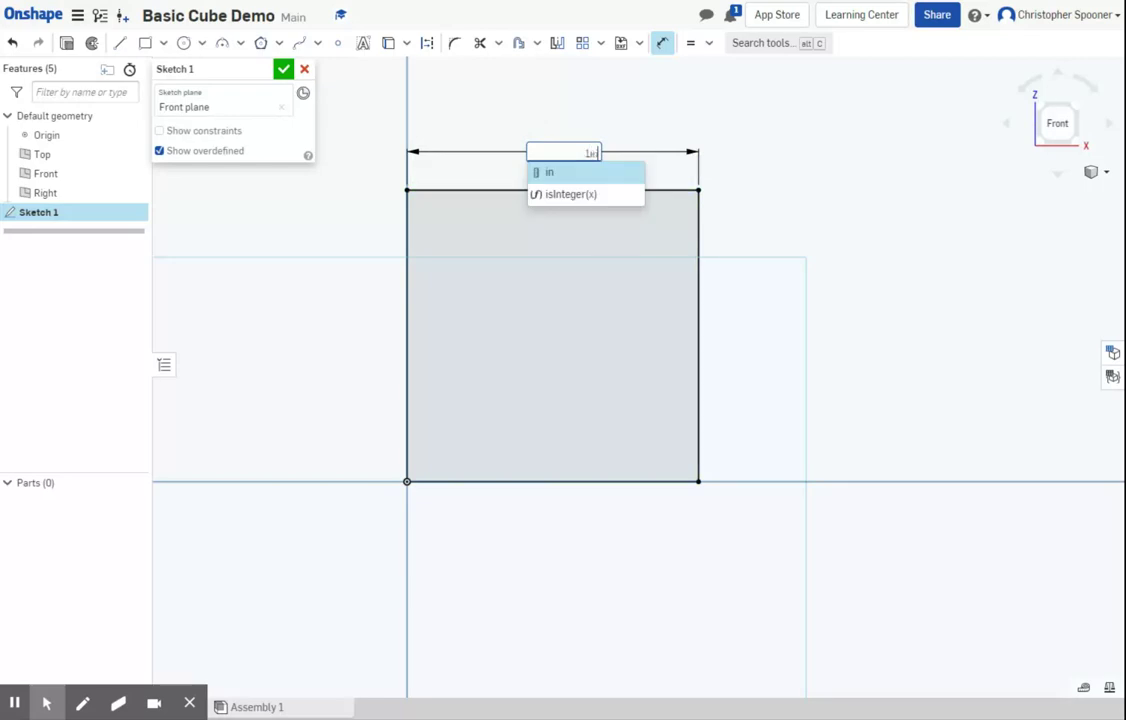
key("Return")
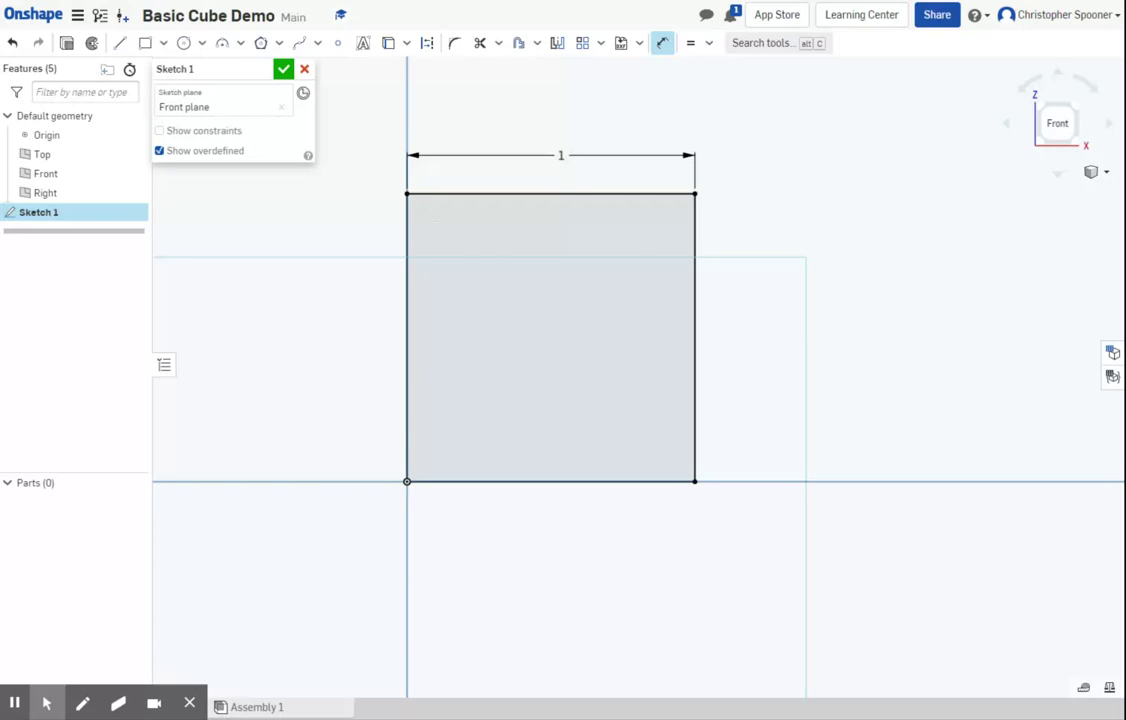
key("Escape")
Box-select around the square's top edge and corner, then clear the selection.
mouse_move(693, 194)
left_mouse_down()
mouse_move(766, 221)
mouse_move(755, 333)
mouse_move(636, 244)
left_mouse_up()
left_click_drag(696, 194, 775, 373)
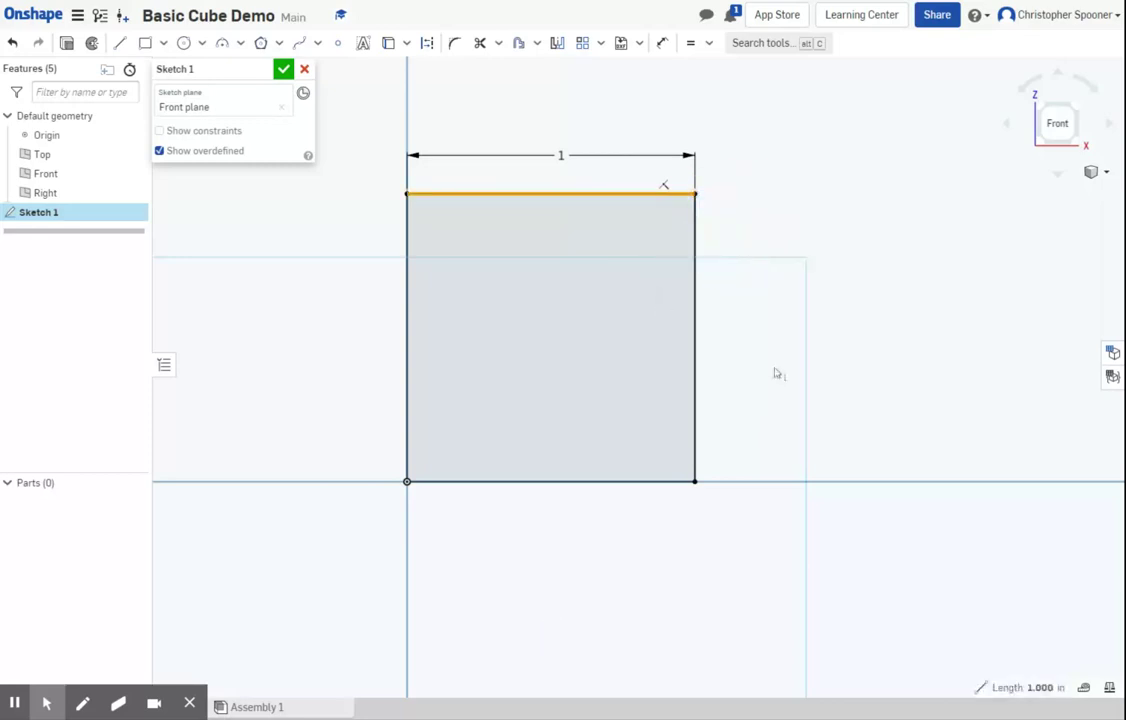
left_click(776, 373)
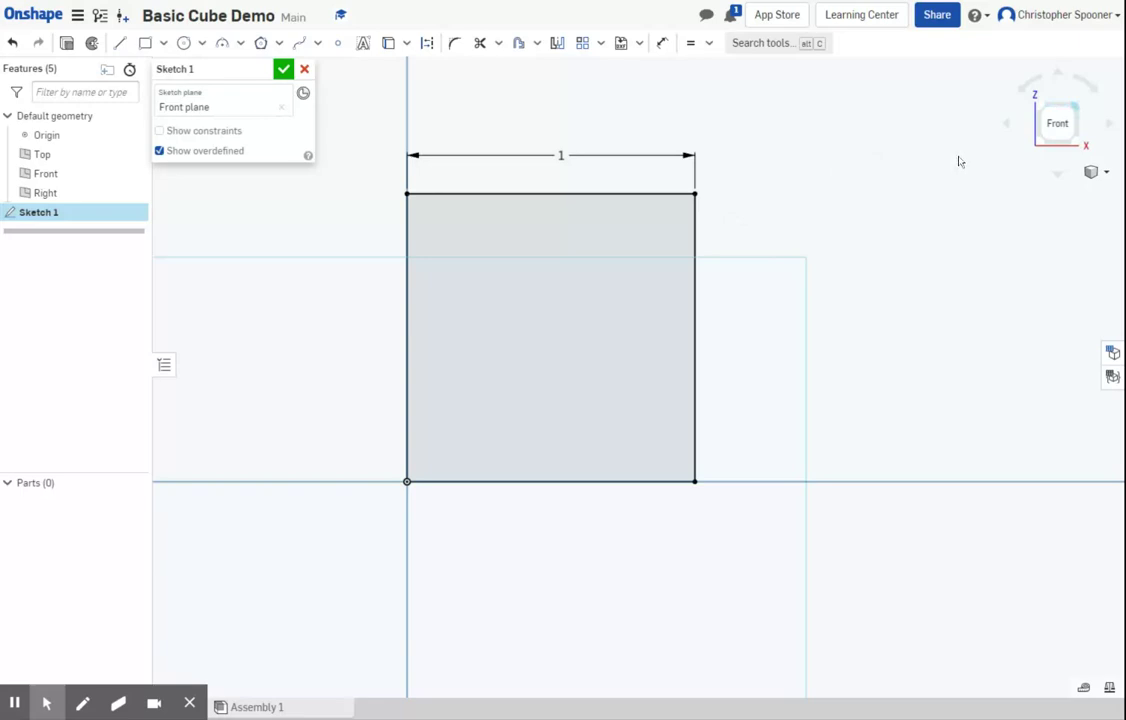
Switch to isometric view and extrude the square Blind 1 in into a cube.
key("shift+7")
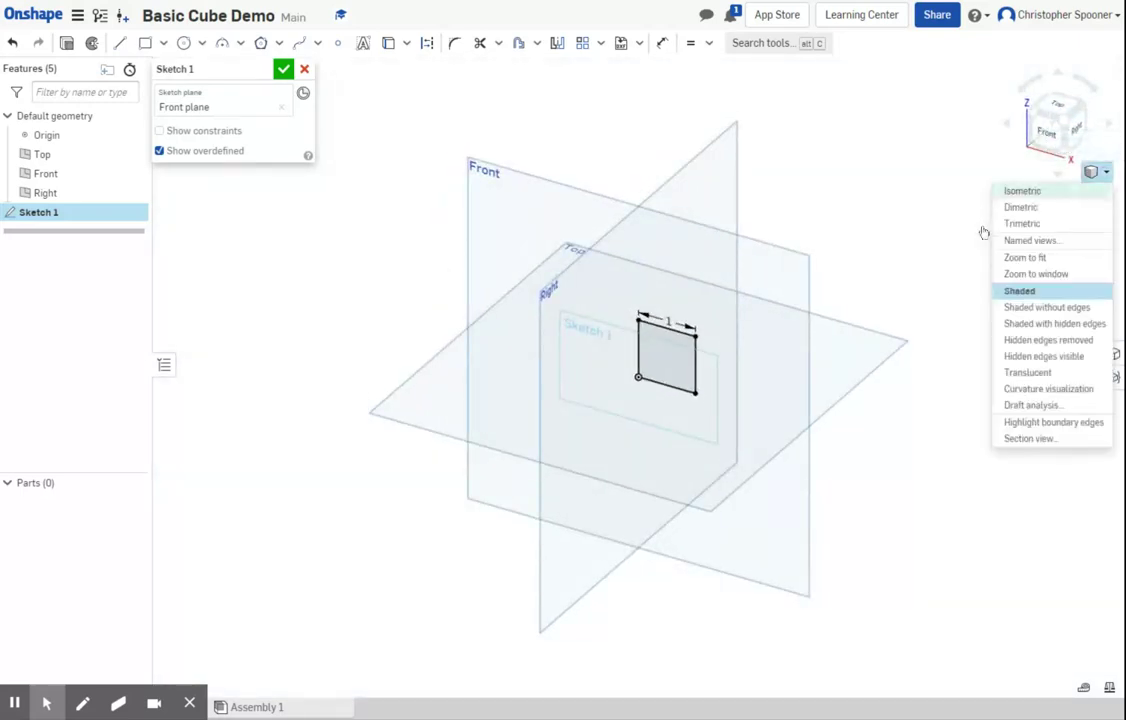
left_click(1062, 191)
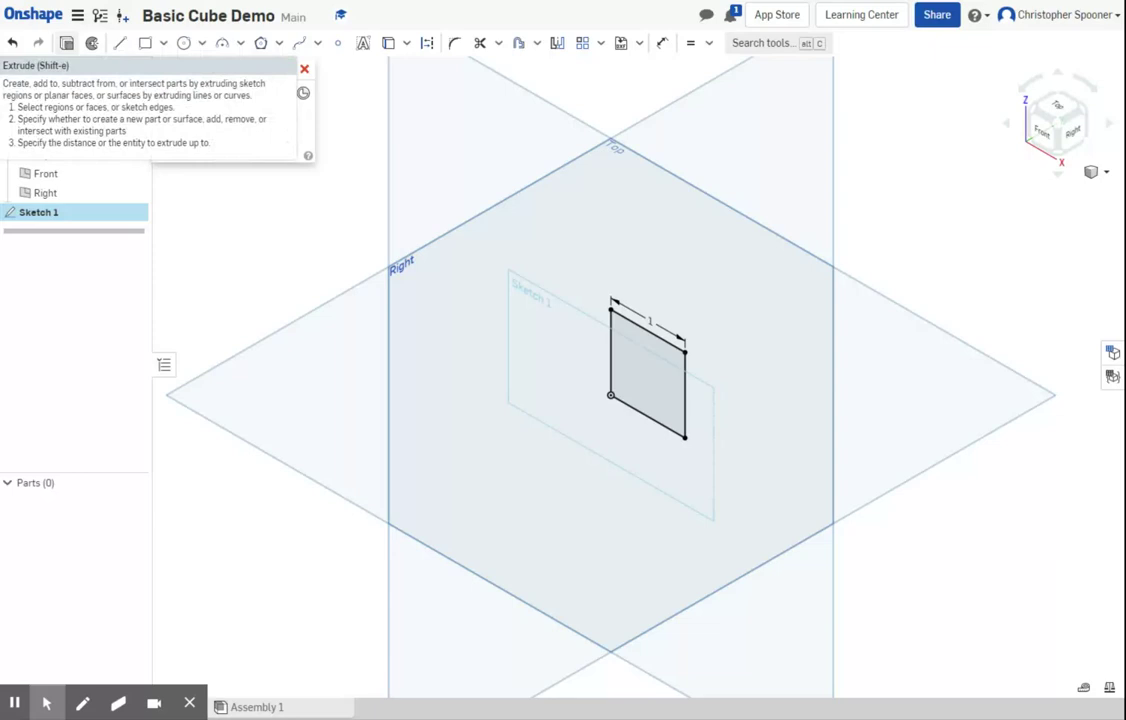
left_click(66, 43)
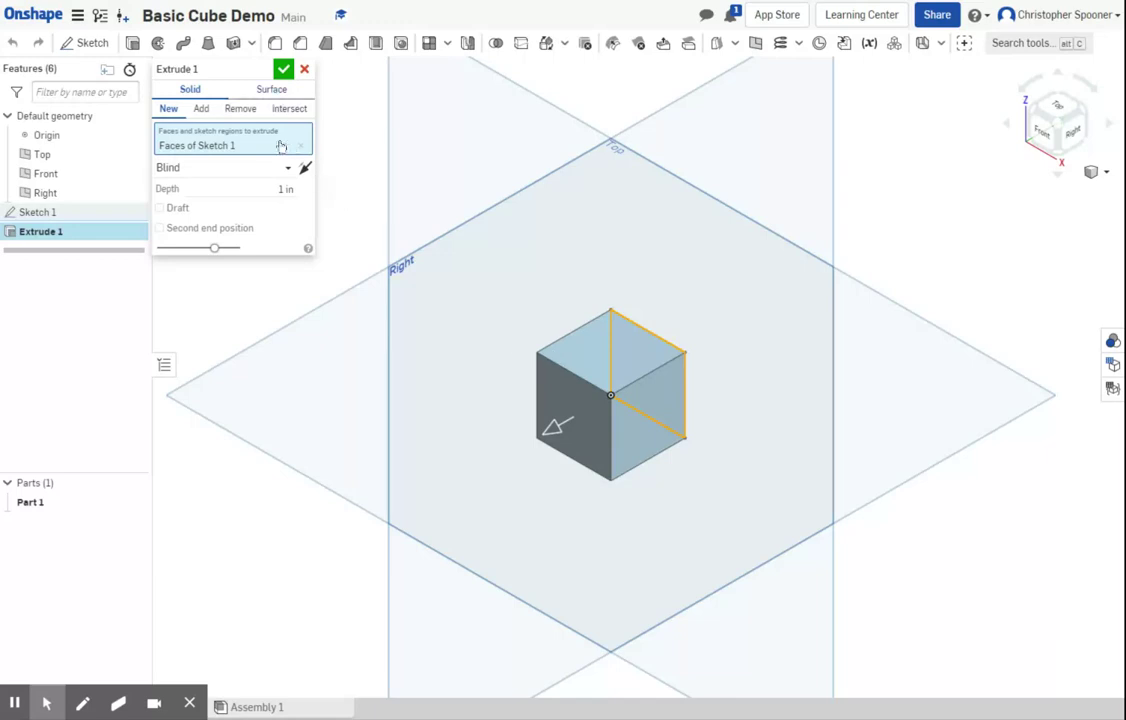
left_click(284, 69)
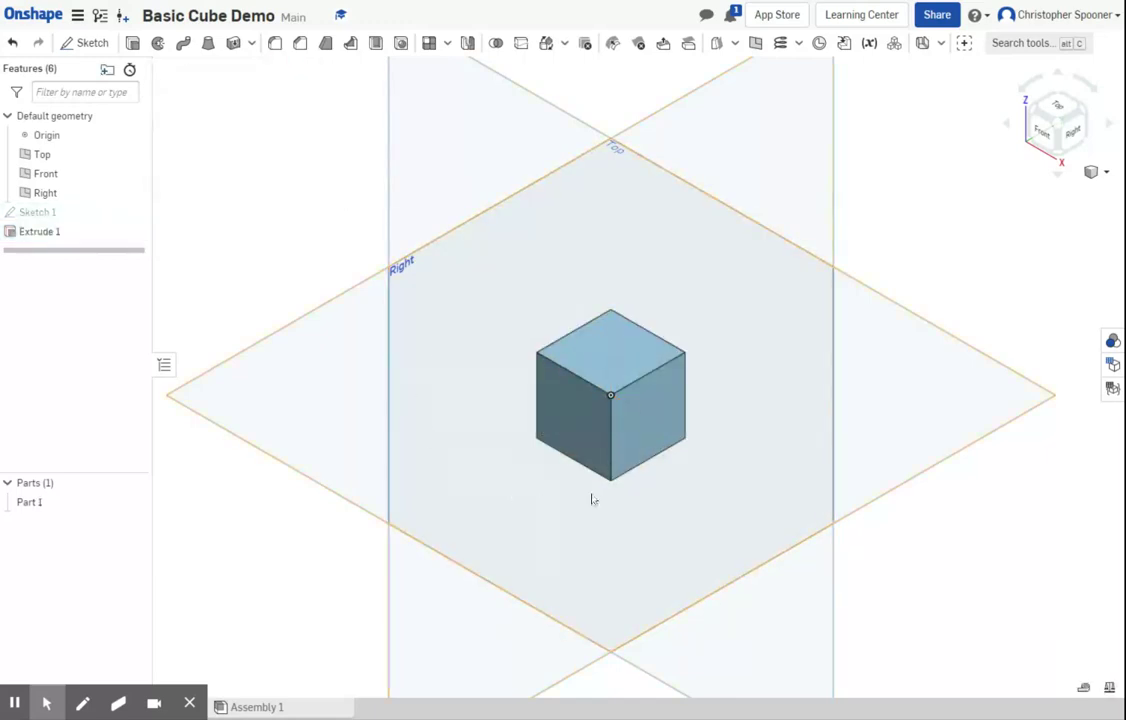